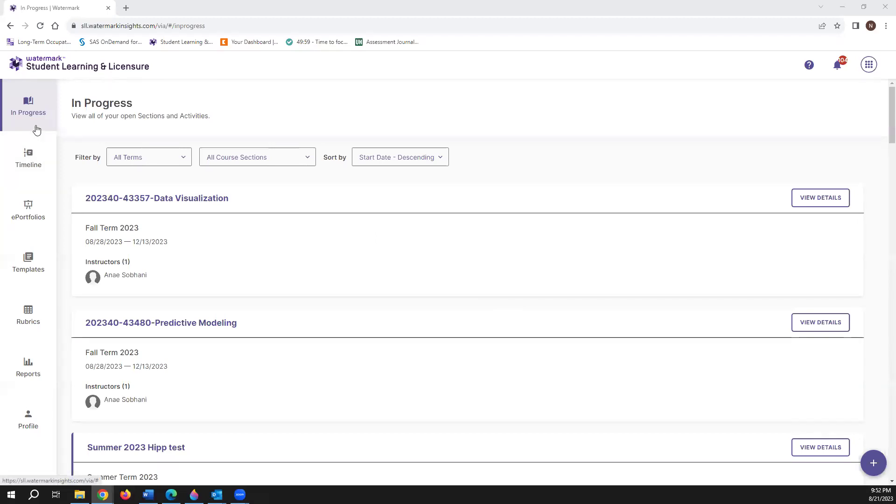
Go to the Timeline and start creating a new timeline entry
left_click(37, 148)
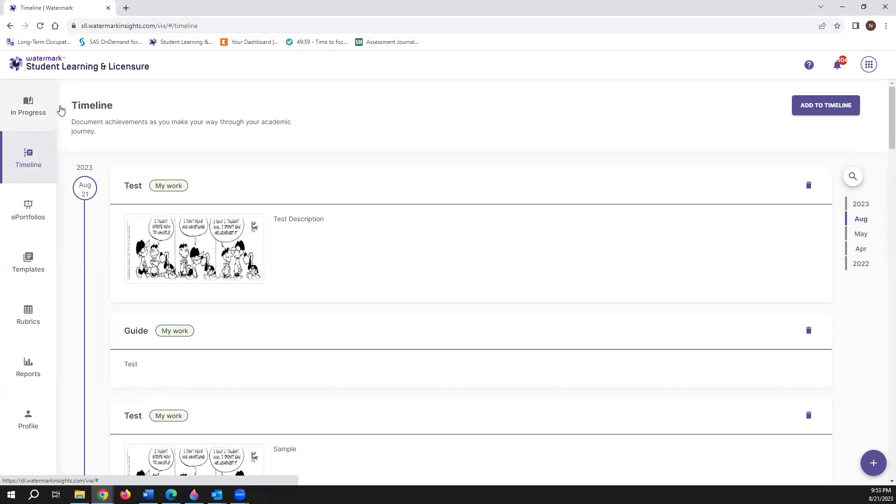
mouse_move(874, 463)
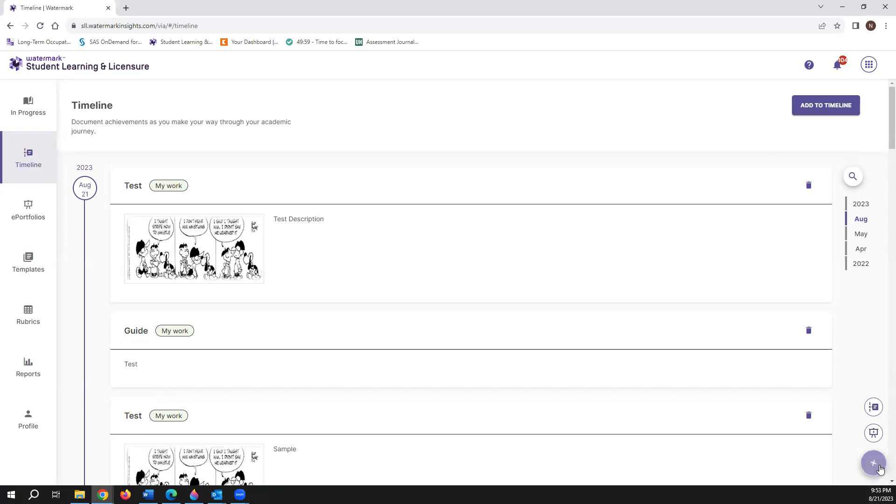
left_click(874, 407)
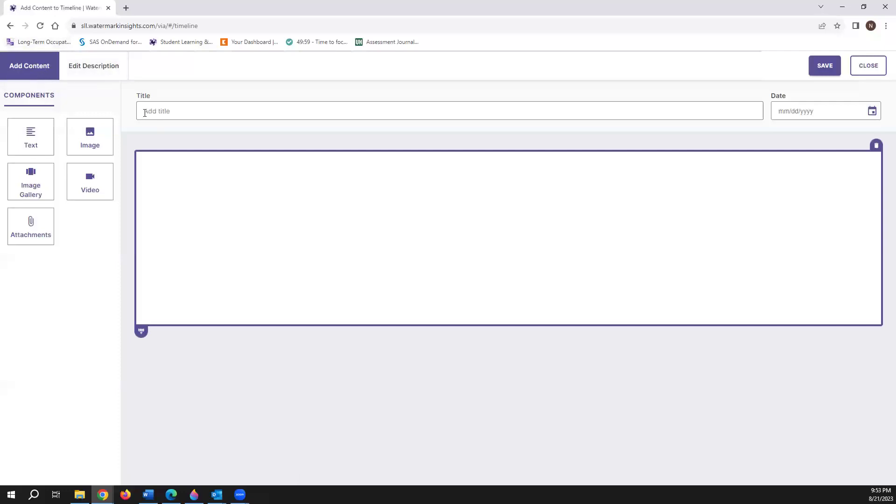
Give the timeline entry the title "Title" and set its date to 08/15/2023
left_click(173, 119)
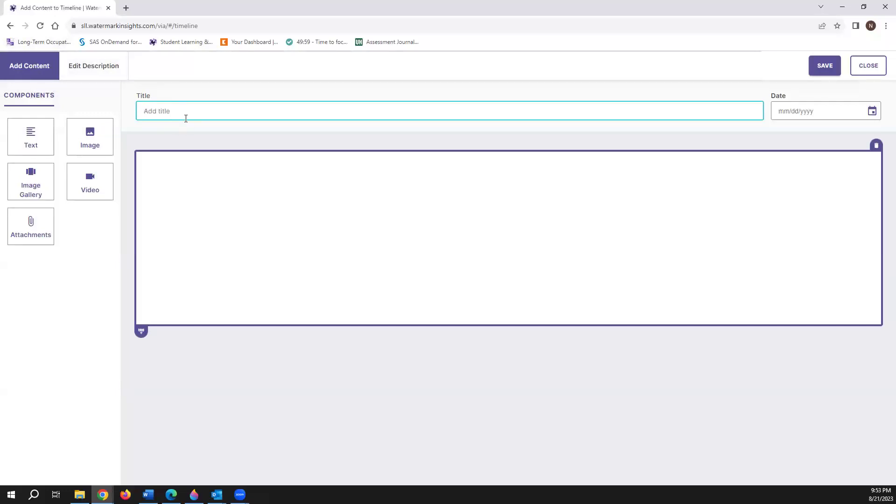
type("Title")
left_click(839, 112)
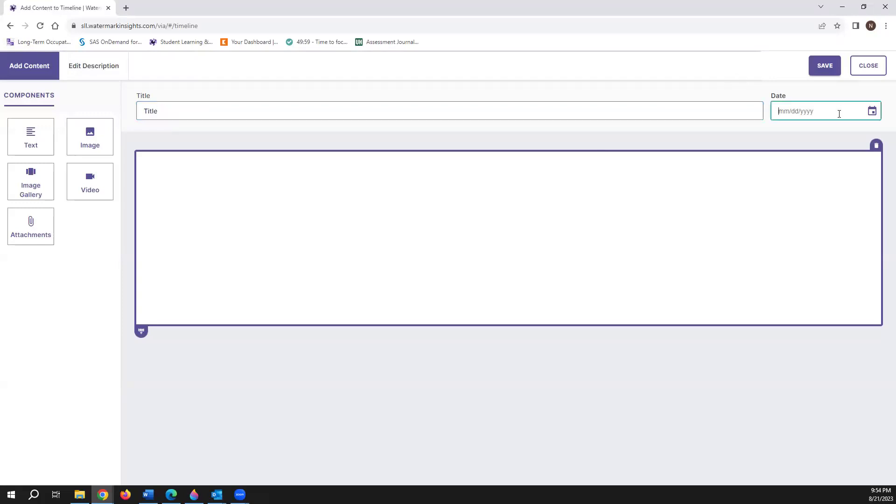
left_click(873, 112)
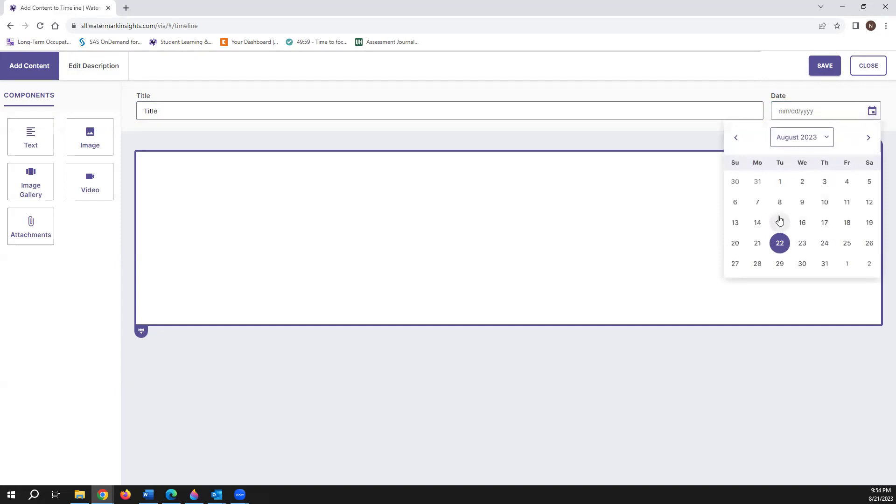
left_click(780, 222)
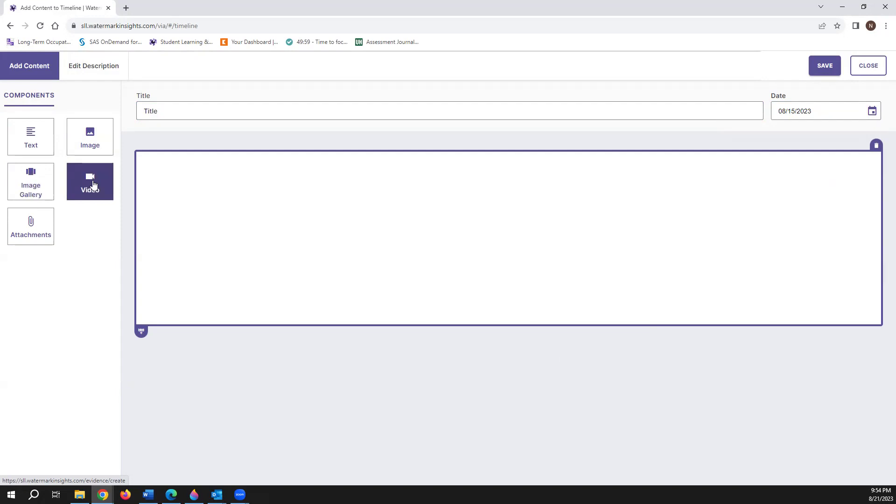
Add an attachments component to the entry, upload Test Assignment from the _Sample Folder on the computer, and save it
left_click(45, 220)
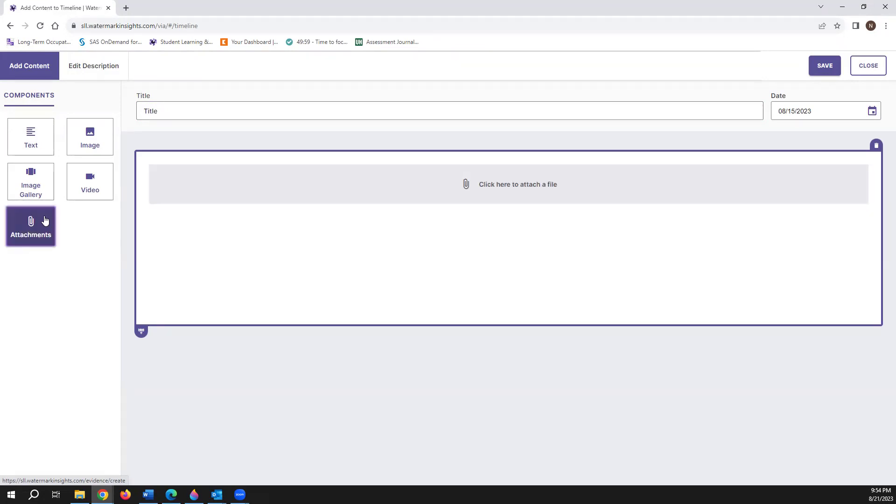
left_click(601, 184)
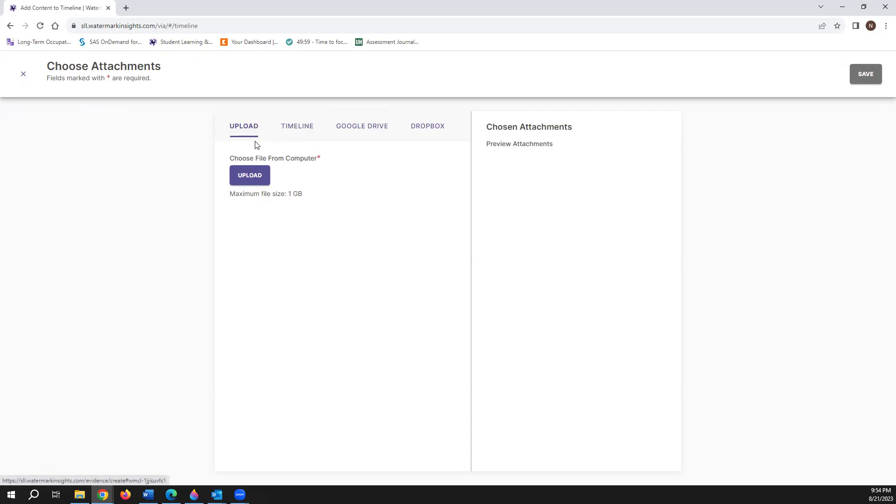
left_click_drag(238, 159, 332, 157)
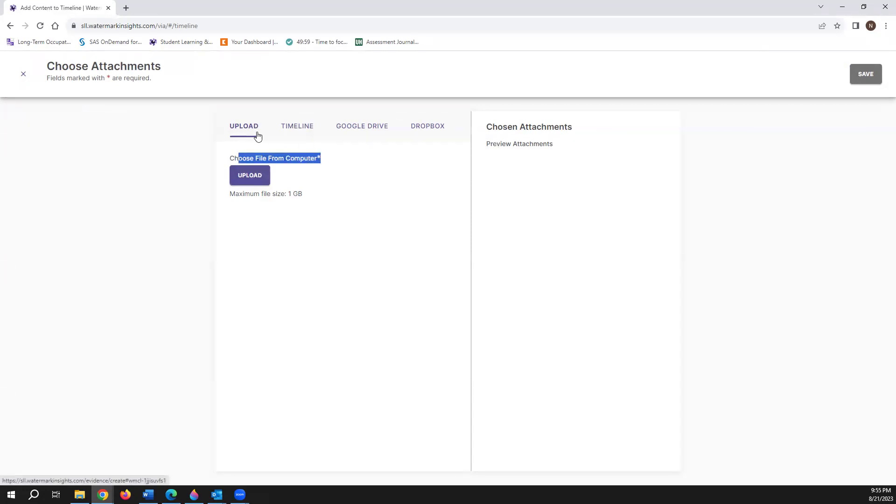
left_click(409, 159)
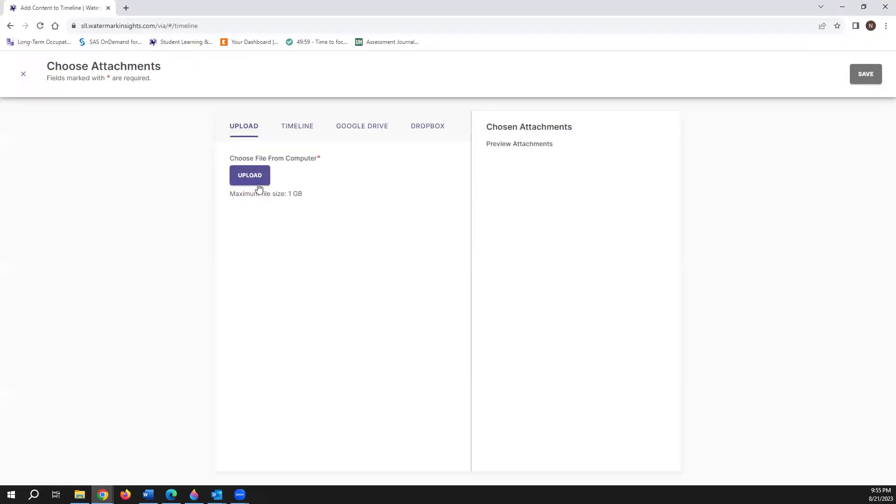
left_click(263, 174)
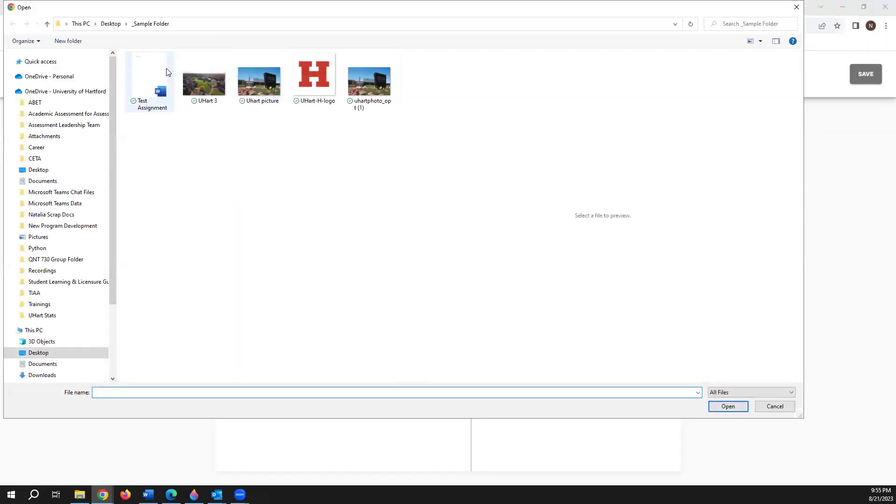
left_click(154, 79)
left_click(715, 408)
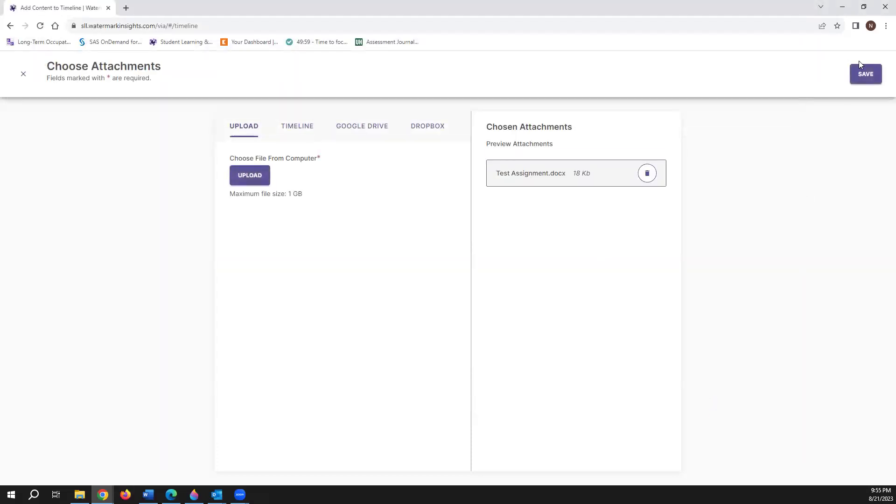
left_click(864, 72)
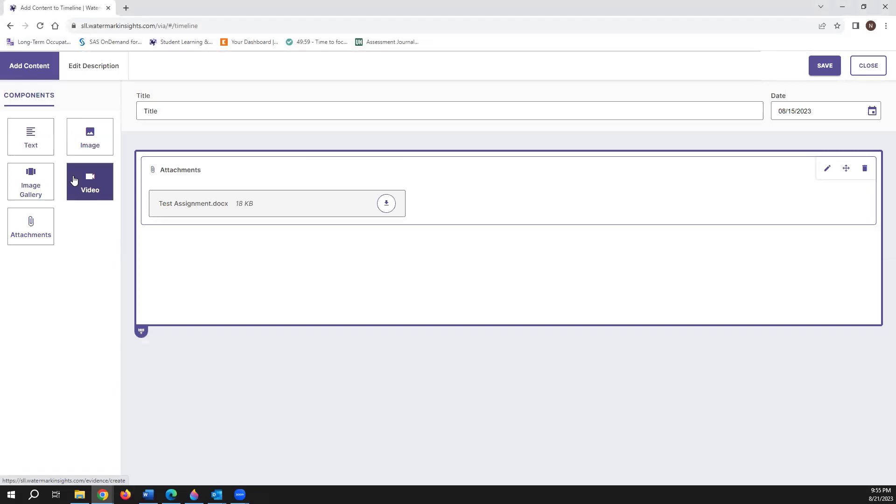
left_click(73, 179)
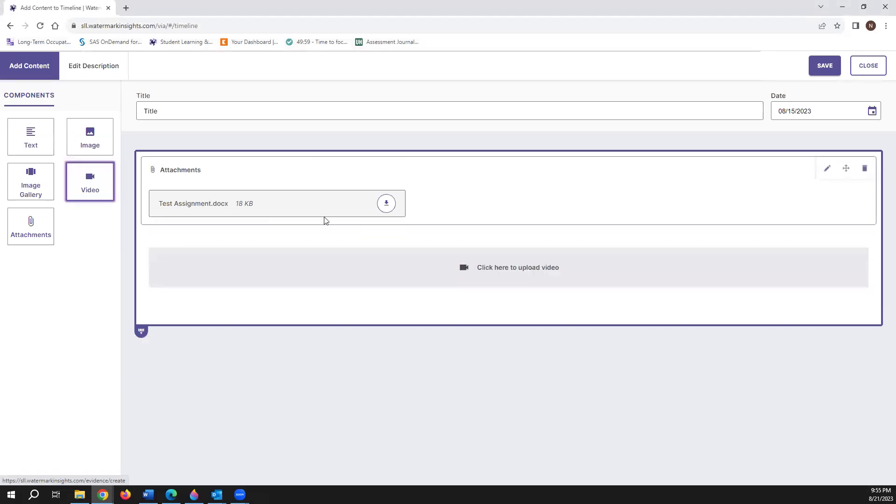
left_click(510, 278)
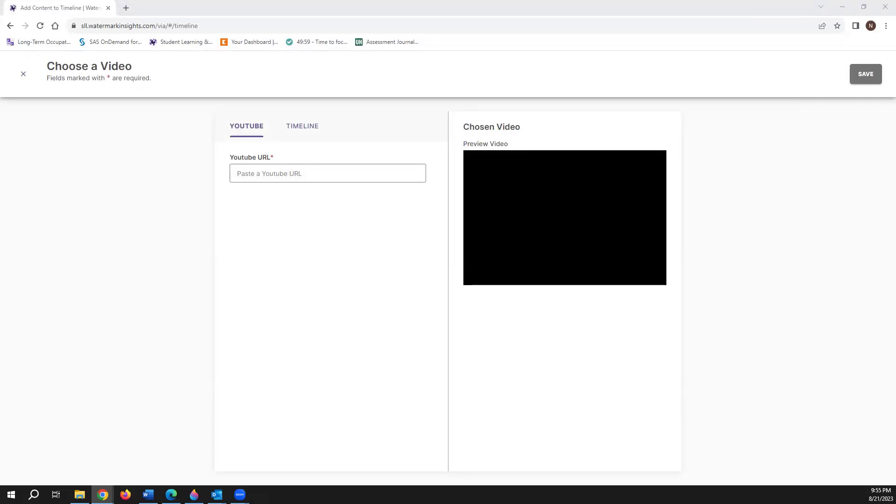
left_click(293, 174)
type("https://www.youtube.com/watch?v=po_aFCtZdKE&t=509s")
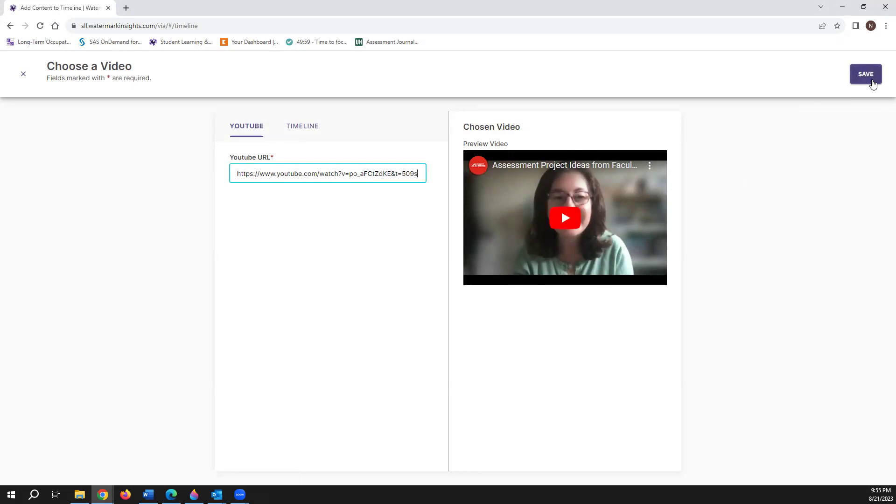
left_click(872, 82)
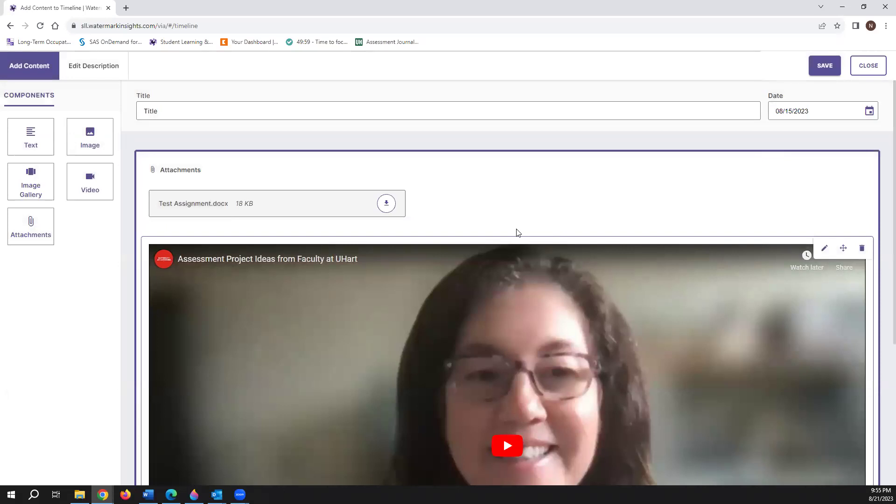
Add an image gallery component below the video and upload the UHart 3 image with the text description "Test"
scroll(517, 231, "down", 1)
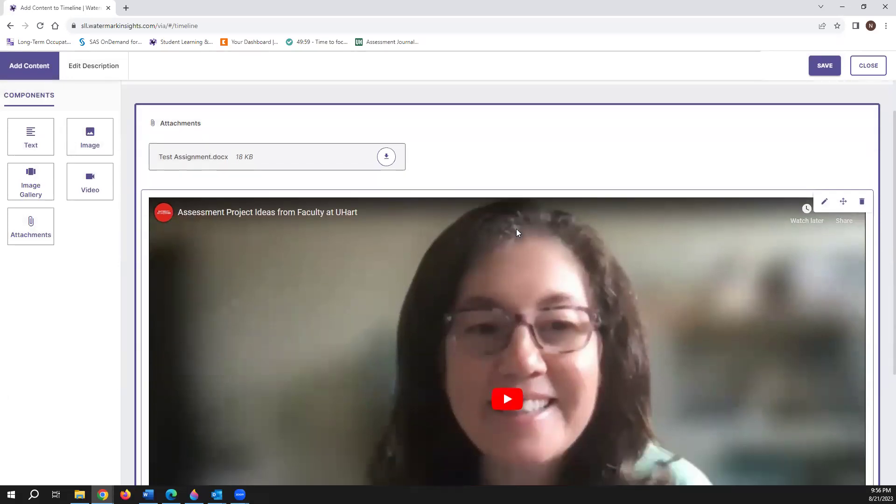
left_click(32, 197)
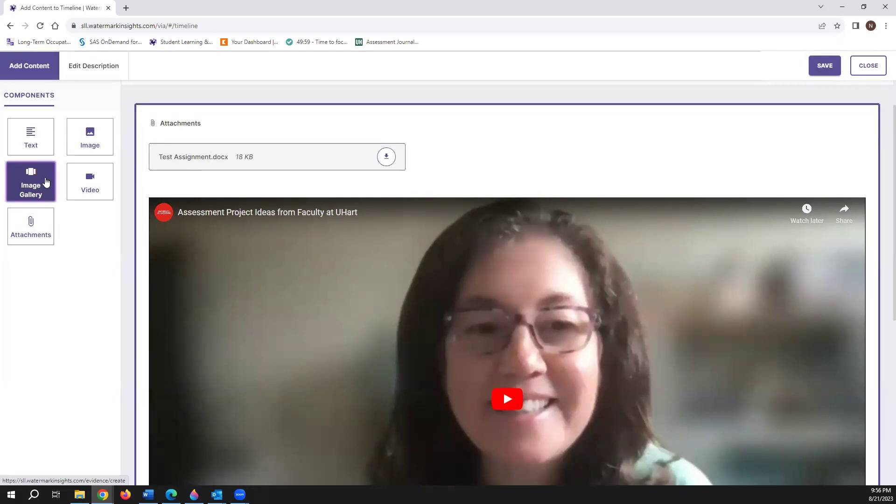
scroll(366, 226, "down", 6)
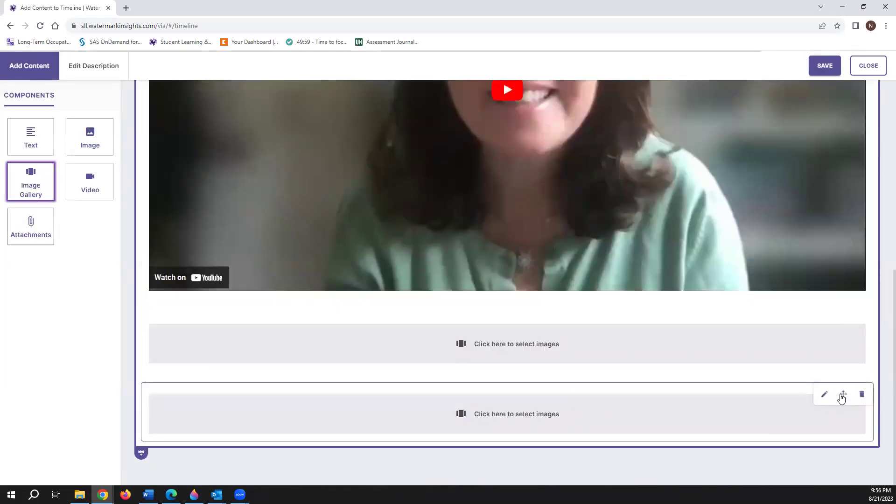
left_click(653, 363)
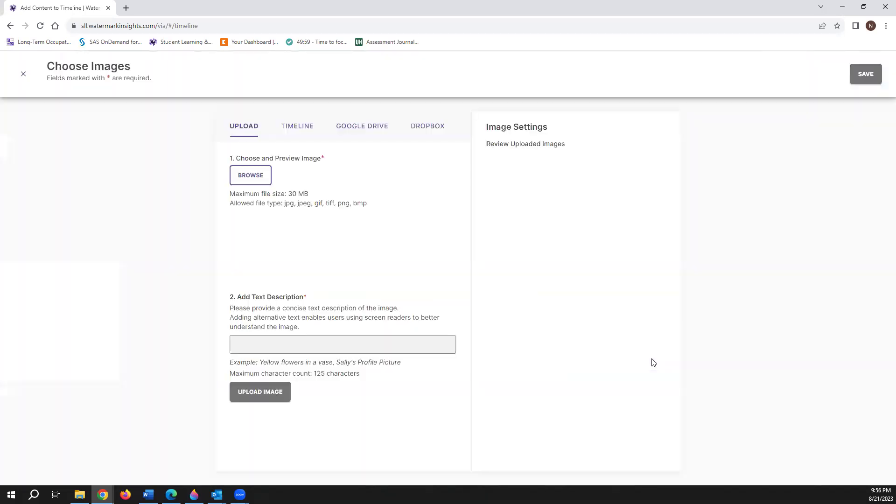
left_click(255, 179)
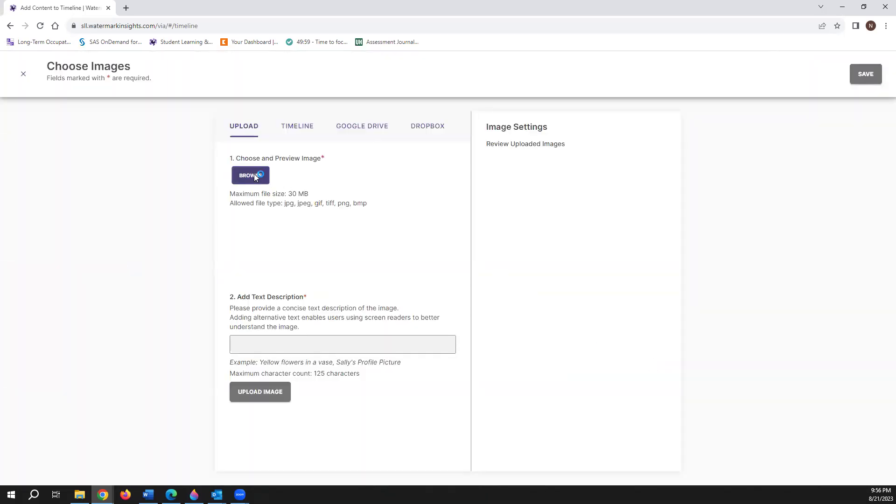
left_click(226, 83)
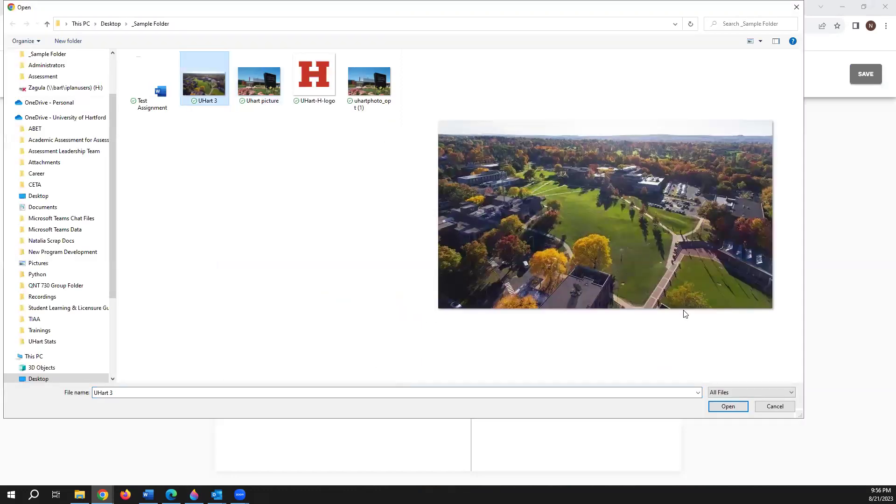
left_click(724, 408)
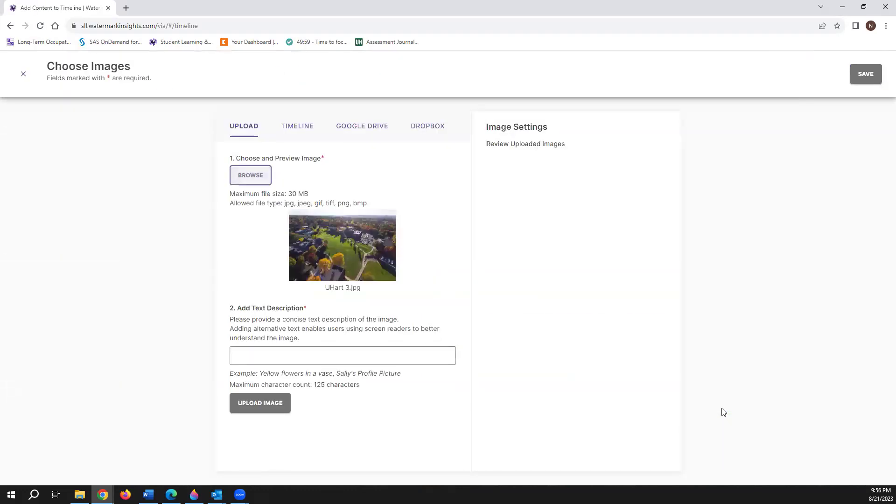
left_click(273, 354)
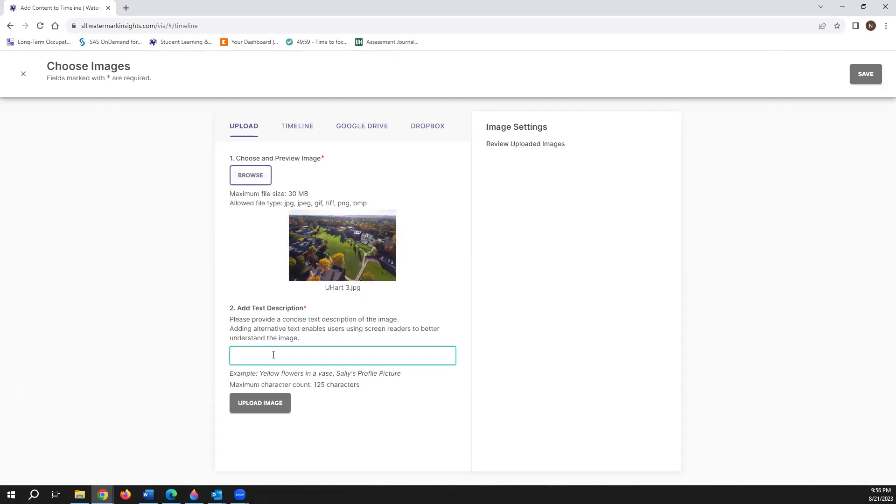
type("Test")
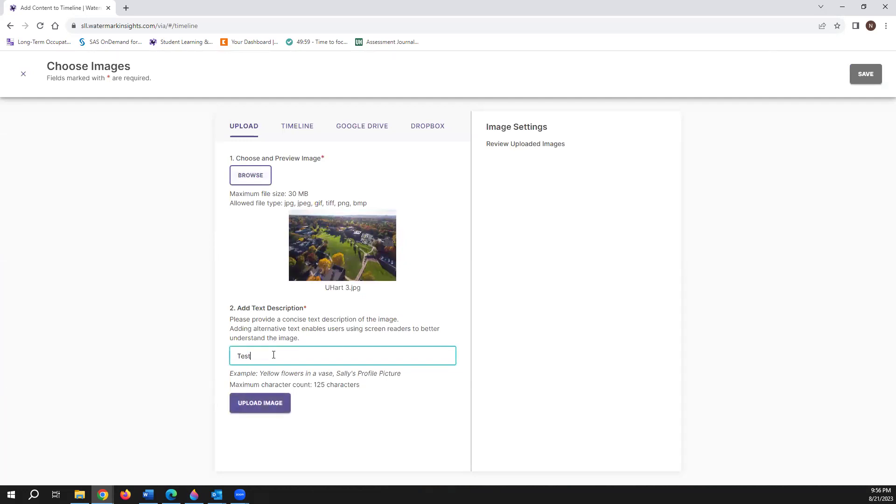
left_click(270, 407)
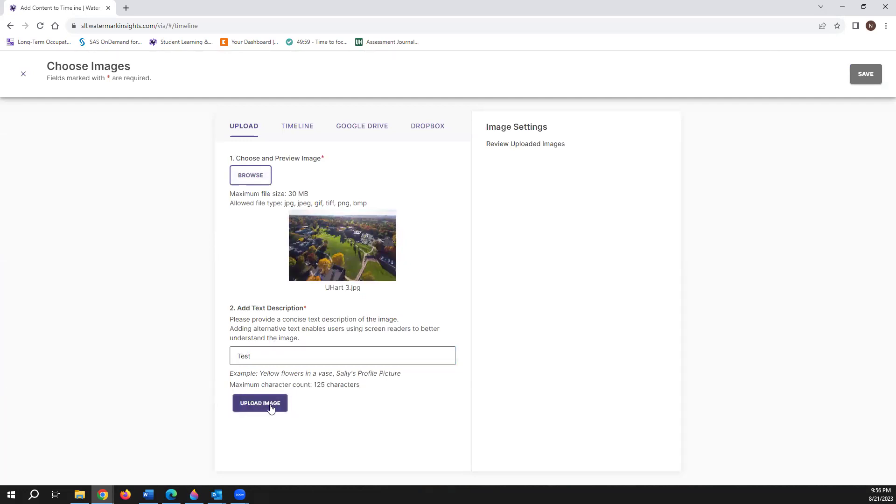
Upload UHart-H-logo as the gallery's second image with the text description "Test2" and save the gallery
left_click(259, 181)
left_click(313, 81)
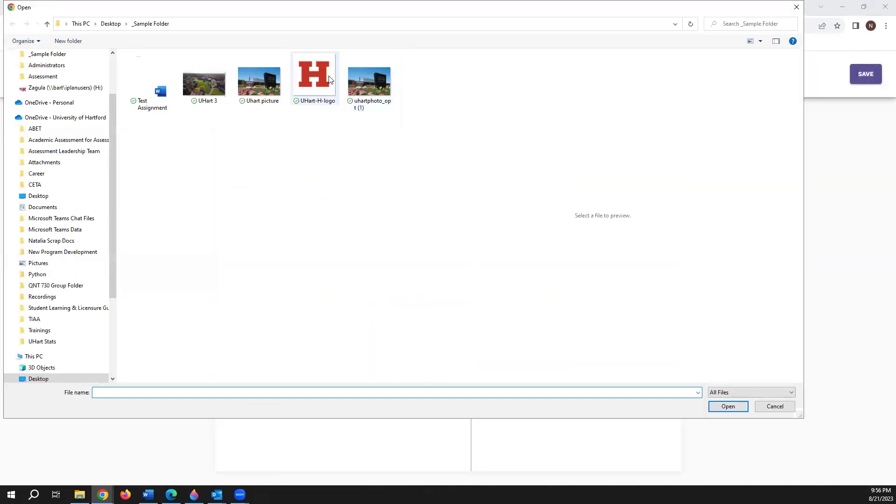
left_click(723, 407)
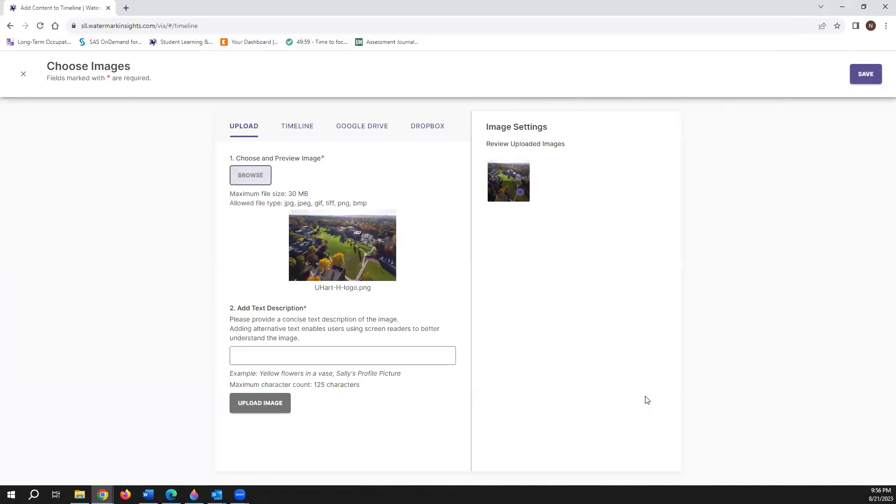
left_click(428, 360)
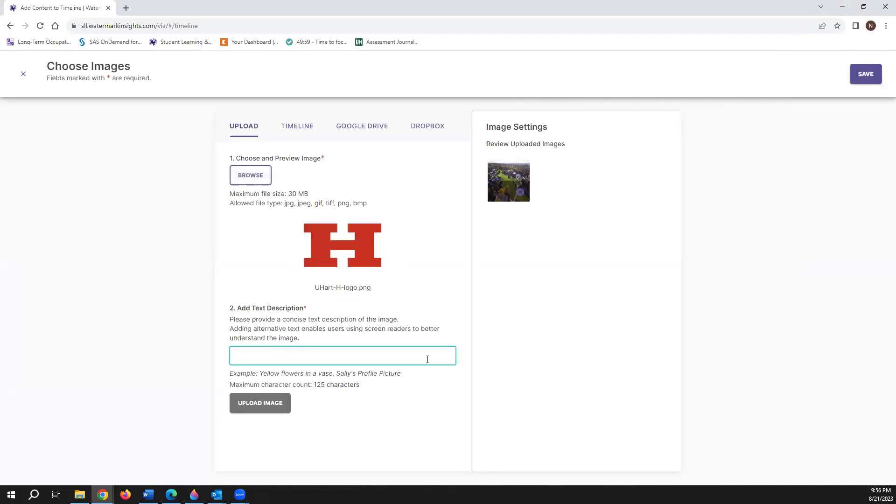
type("Test2")
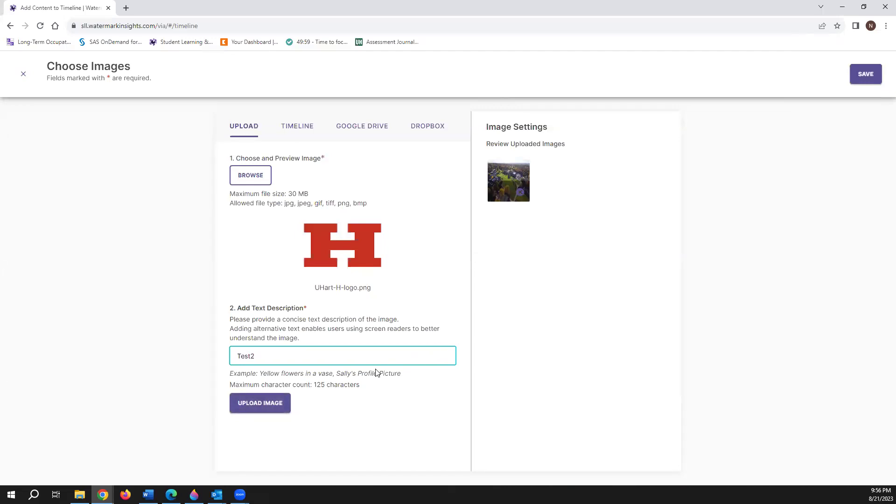
left_click(274, 402)
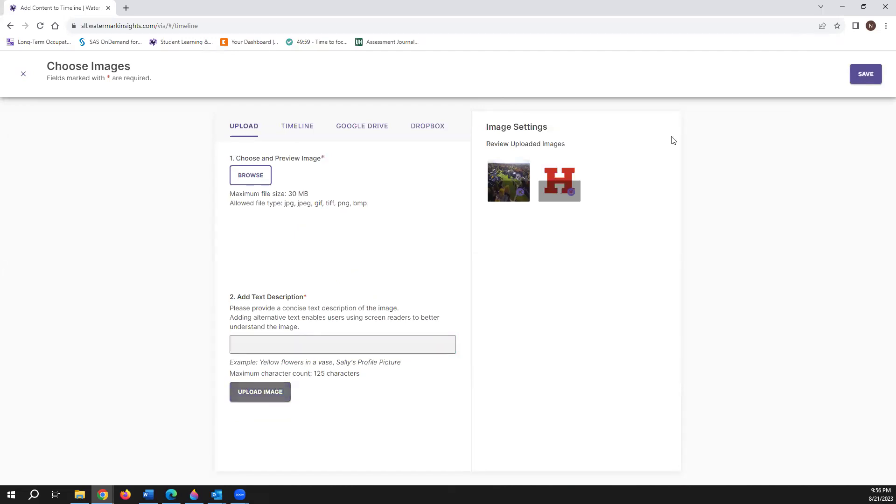
left_click(873, 76)
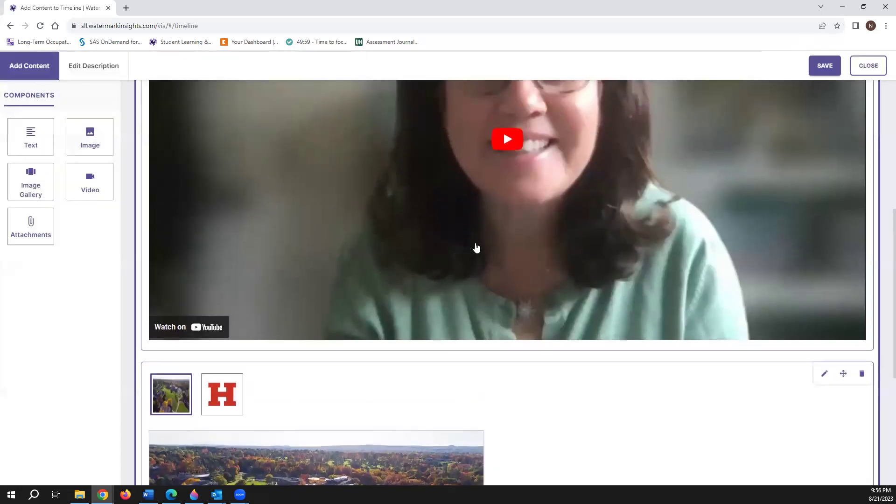
scroll(476, 248, "up", 6)
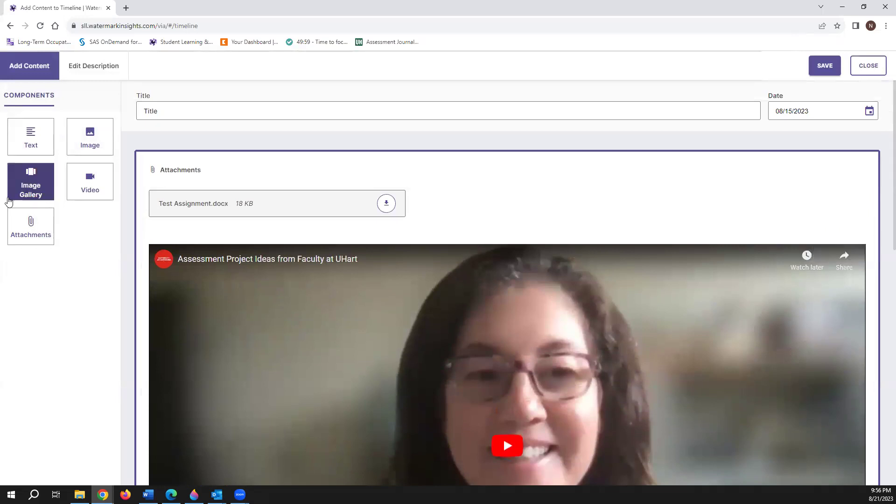
Add a text component at the end of the entry and enter "The test." in it
left_click(41, 135)
scroll(421, 266, "down", 10)
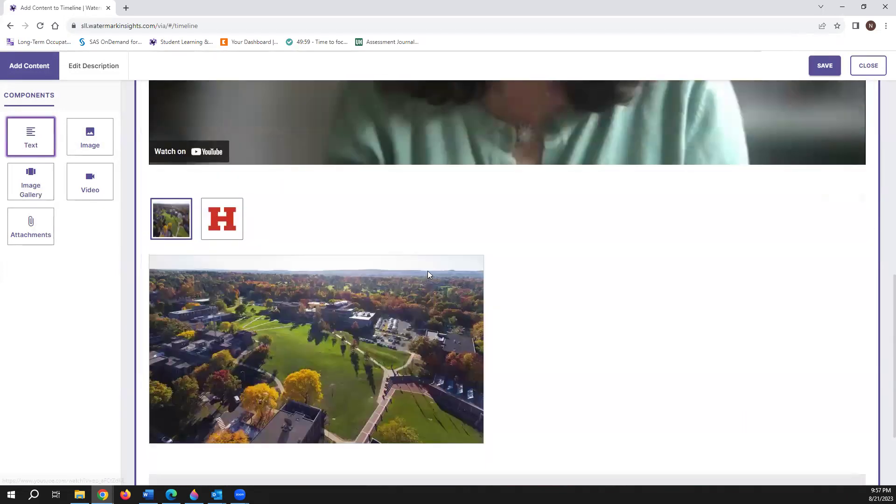
left_click_drag(486, 393, 460, 411)
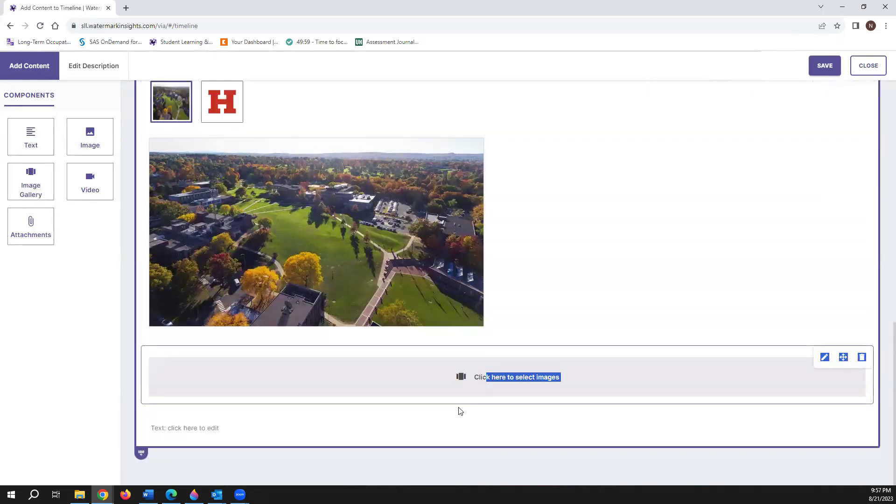
left_click(213, 427)
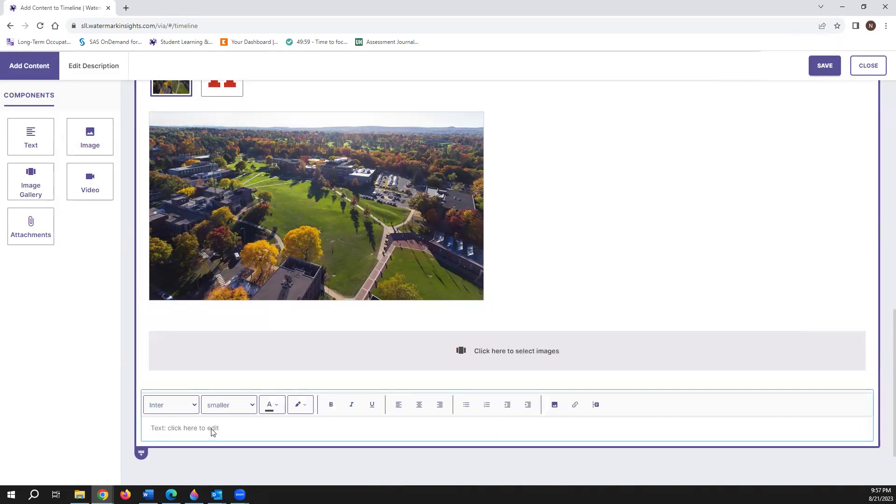
type("The test.")
key("Return")
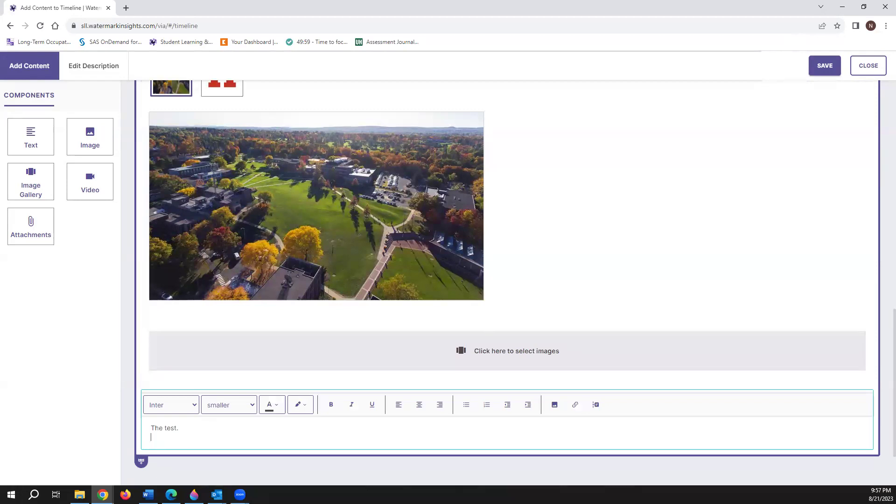
key("super+e")
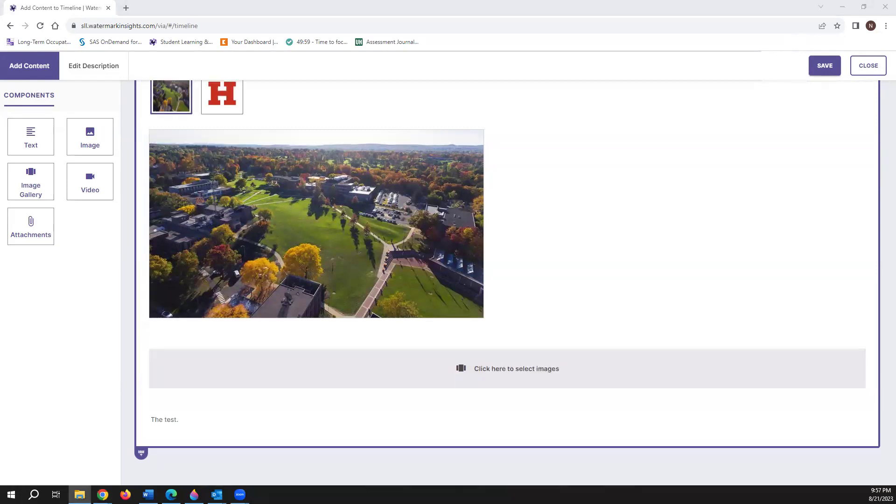
key("alt+Tab")
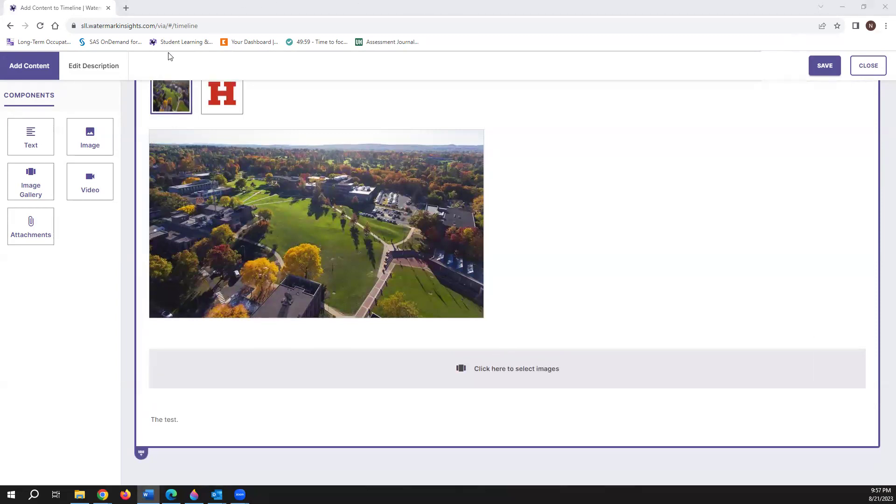
Open the entry's description settings and set the description to "Test text"
double_click(107, 71)
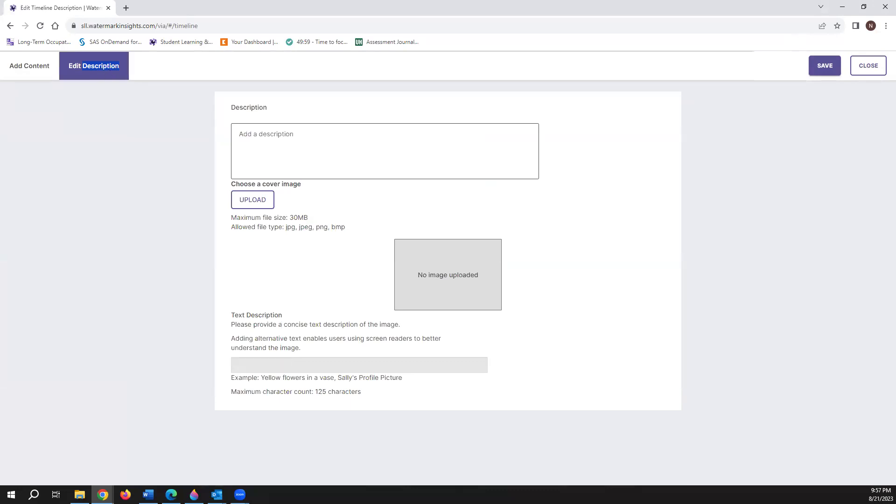
left_click(287, 146)
type("Test t")
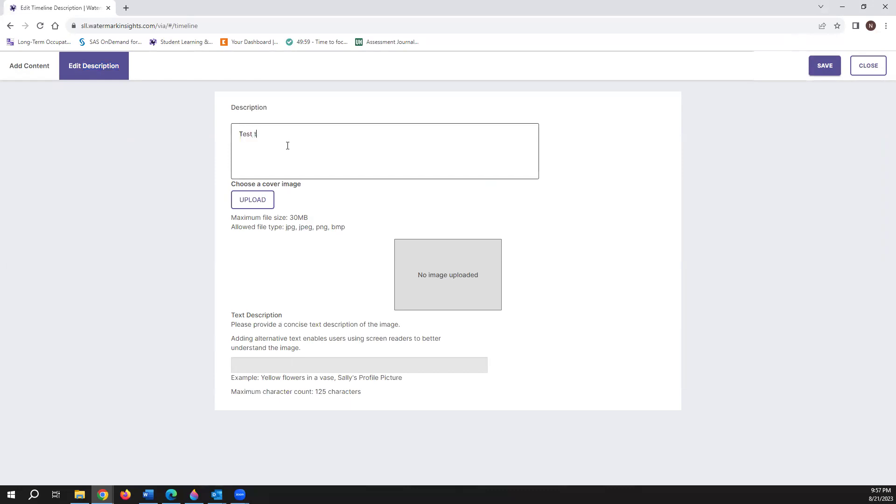
type("ext")
Try to upload uhartphoto_opt (1) from _Sample Folder as the entry's cover image
left_click(256, 201)
left_click(366, 79)
left_click(715, 406)
Upload UHart-H-logo as the cover image with the text description "Test test" and save the entry
left_click(263, 204)
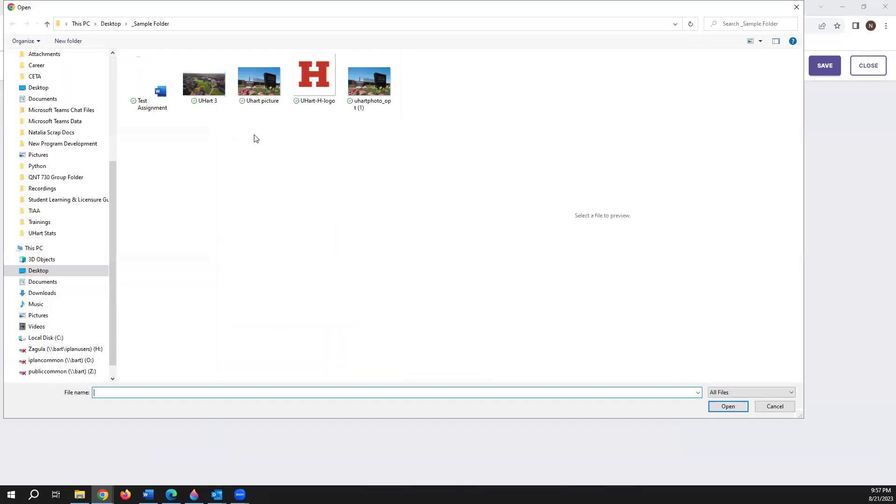
left_click(302, 87)
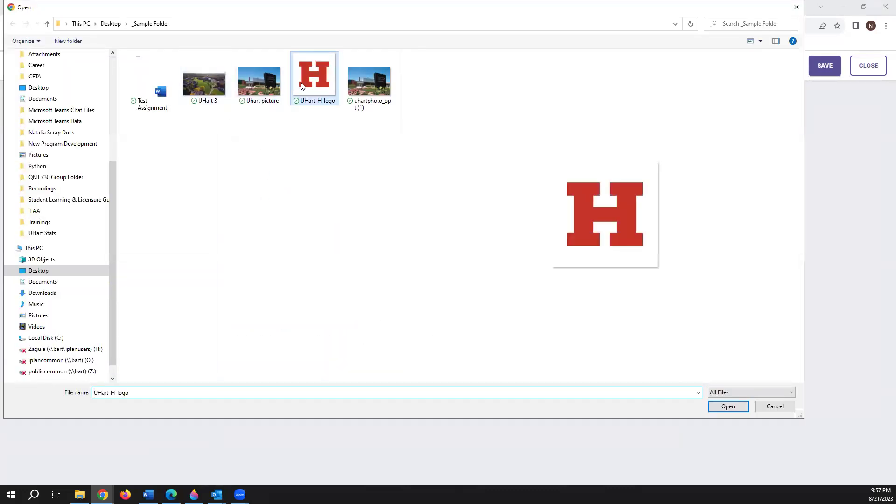
left_click(741, 407)
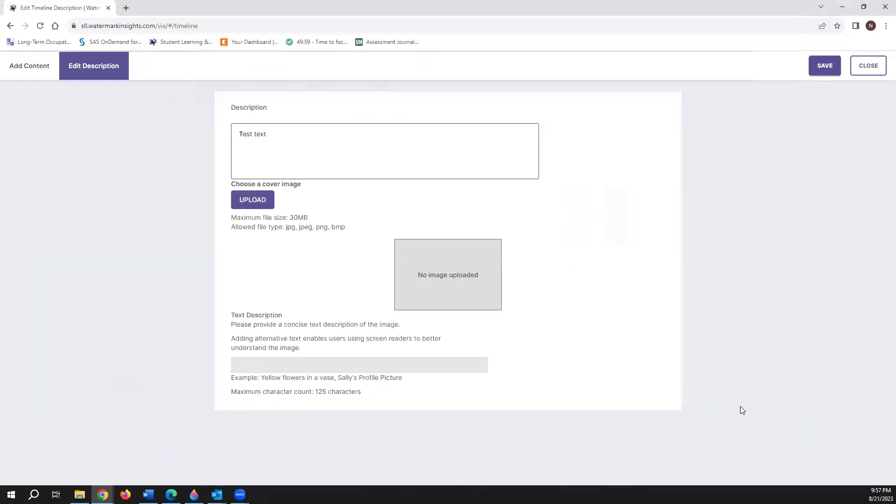
left_click(439, 367)
left_click(331, 384)
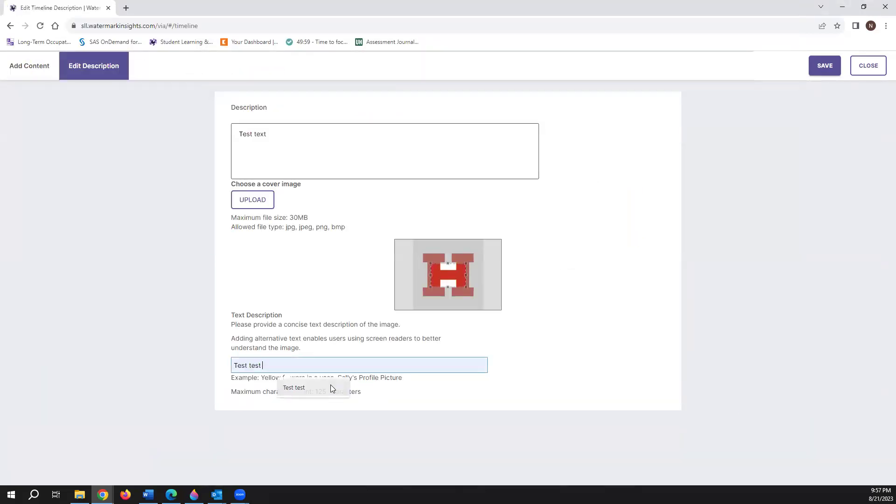
left_click(821, 69)
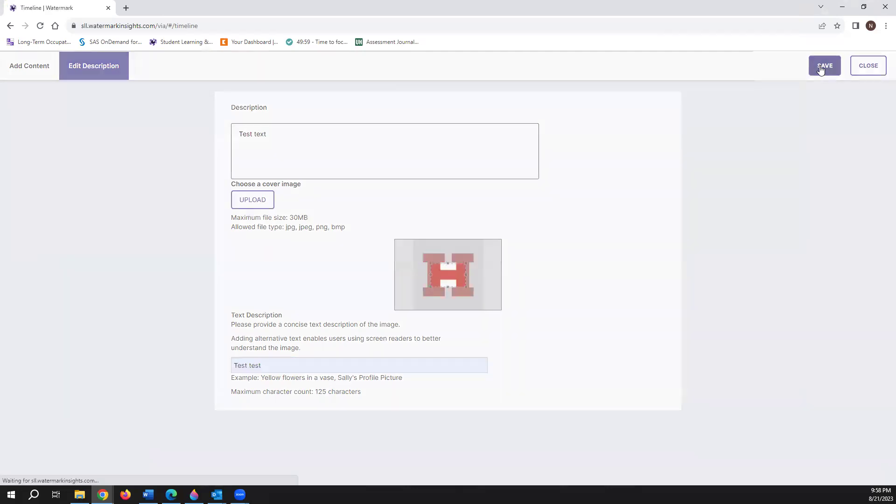
Find the new entry named Title in the Timeline, reopen it to review its content and save it again
scroll(478, 318, "down", 20)
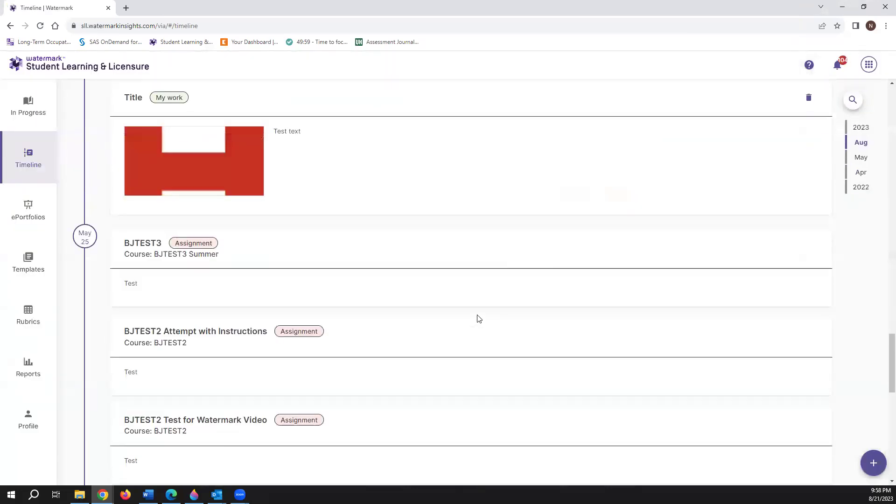
scroll(478, 318, "up", 2)
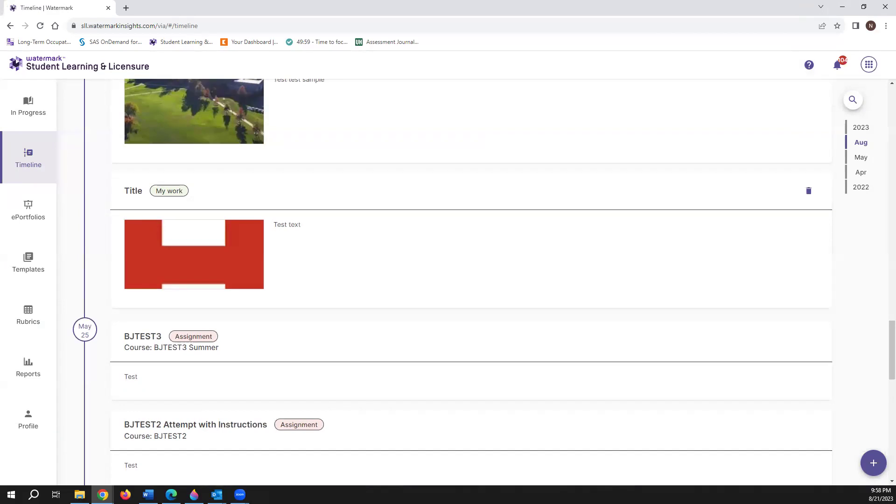
key("F5")
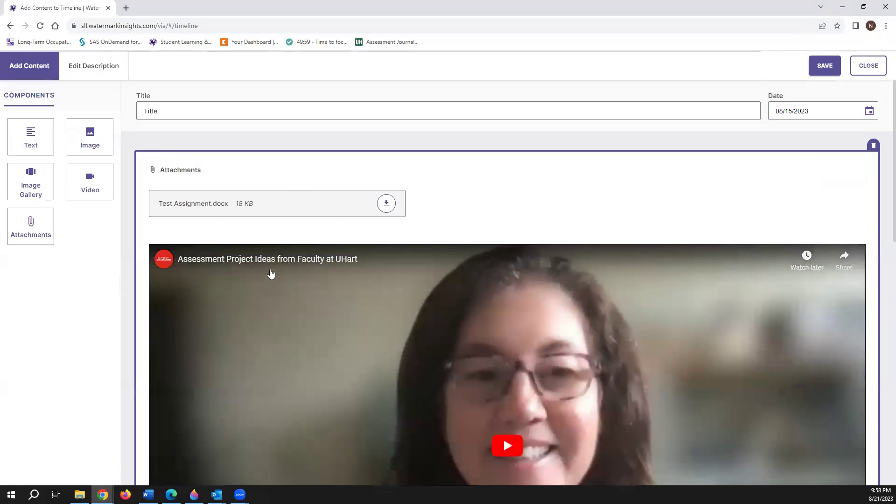
left_click(817, 65)
scroll(520, 259, "down", 2)
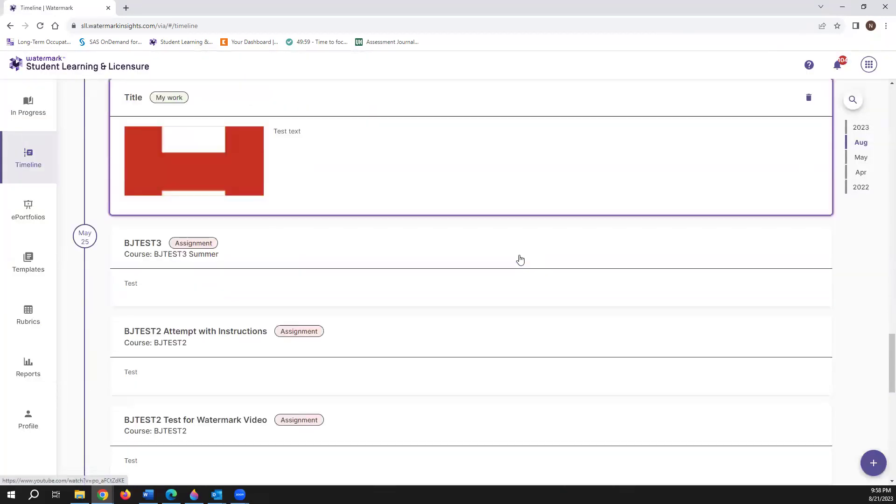